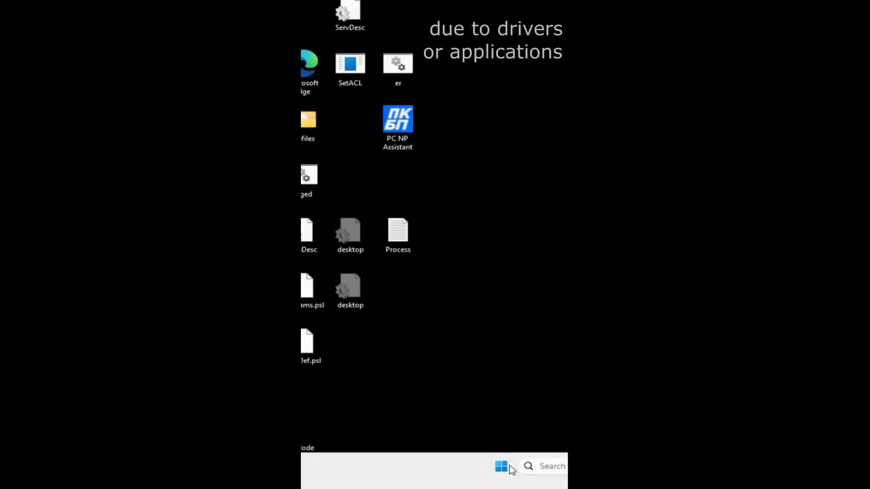
# Launch Task Manager from the Start right-click menu and show its Performance view.
pyautogui.rightClick(503, 466)
pyautogui.click(486, 324)
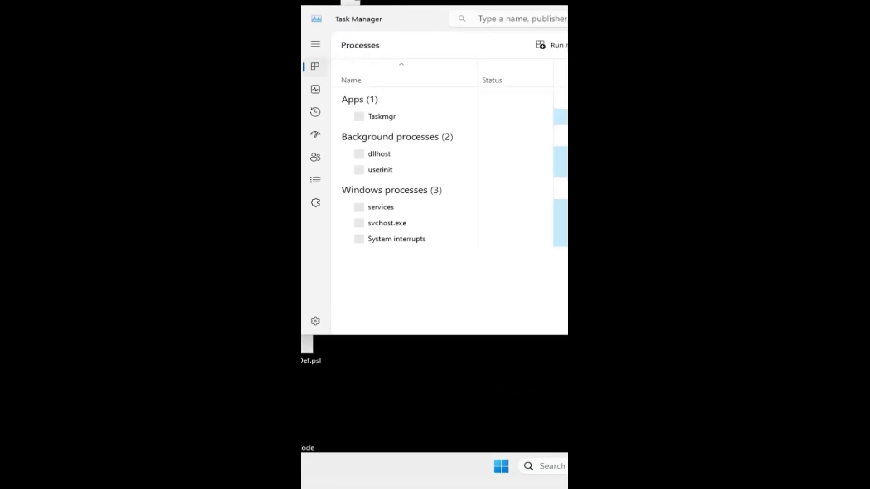
pyautogui.moveTo(452, 58); pyautogui.dragTo(418, 61)
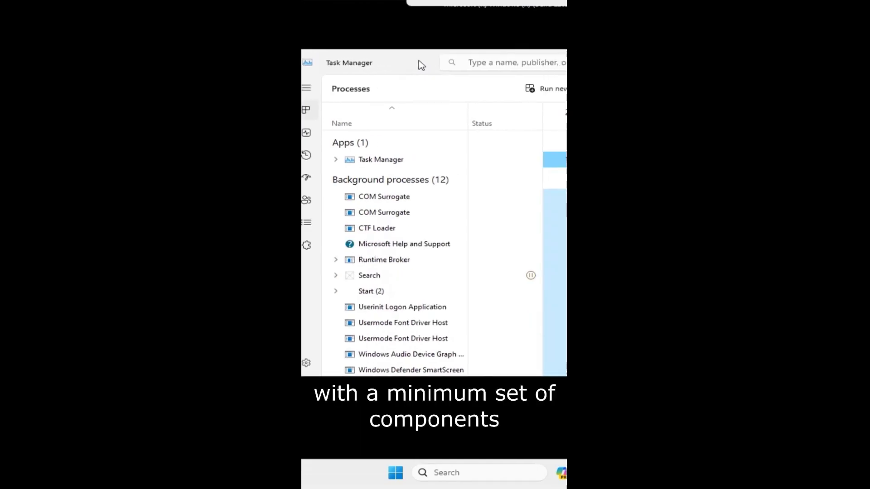
pyautogui.click(312, 134)
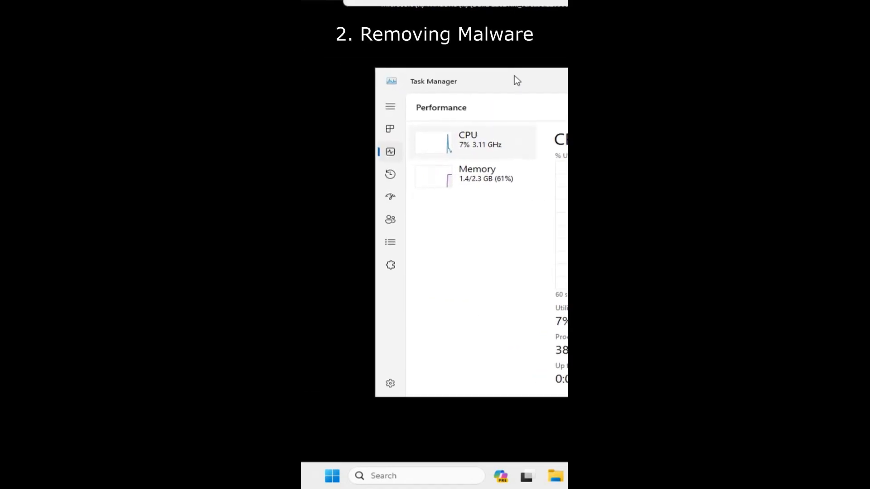
pyautogui.moveTo(485, 88); pyautogui.dragTo(450, 79)
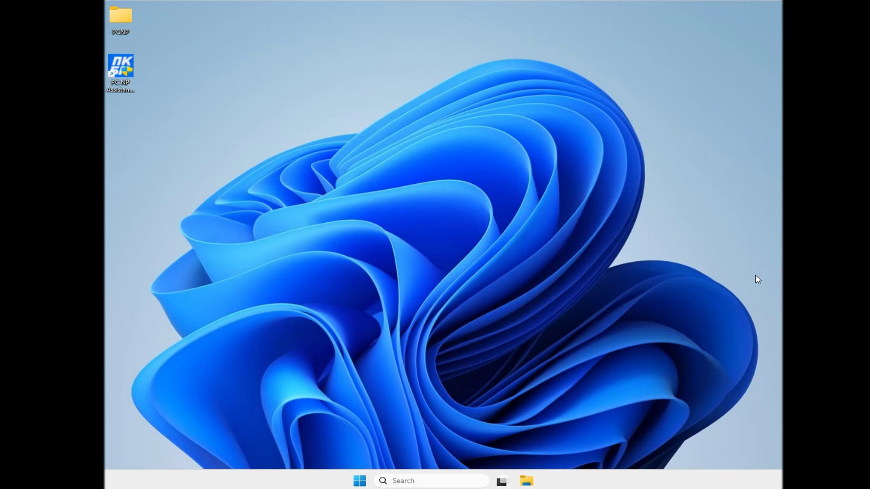
# Enable Minimal Safe boot in msconfig's Boot tab and restart into Safe Mode.
pyautogui.click(360, 481)
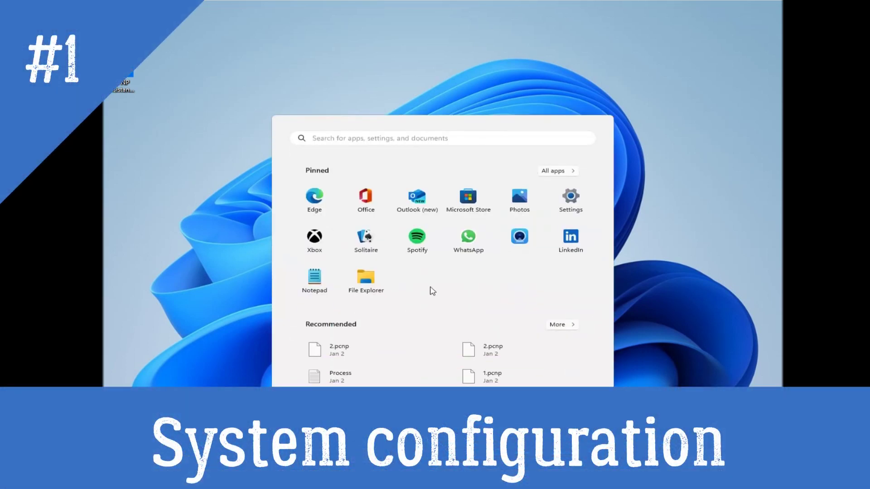
pyautogui.click(367, 138)
pyautogui.write('ms')
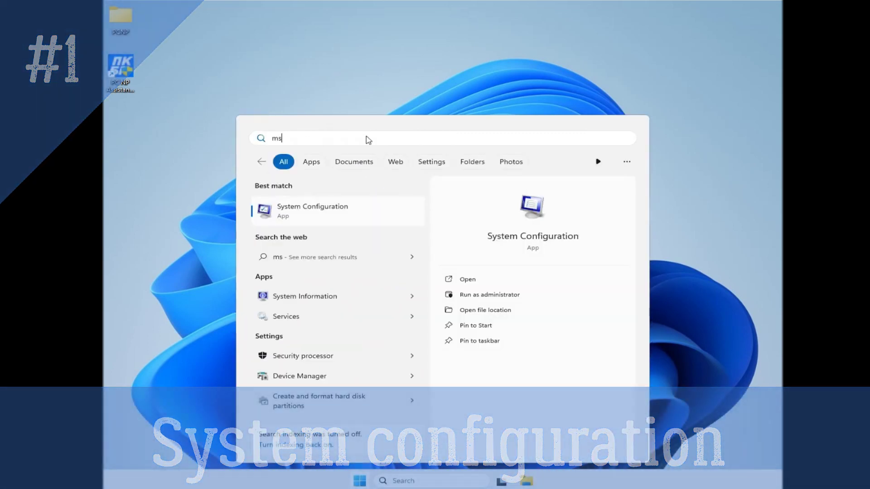
pyautogui.write('co')
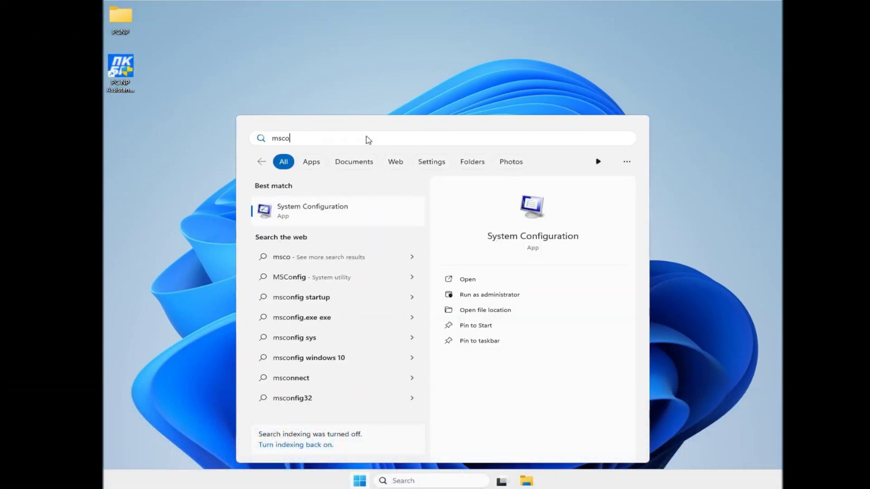
pyautogui.click(324, 209)
pyautogui.click(332, 167)
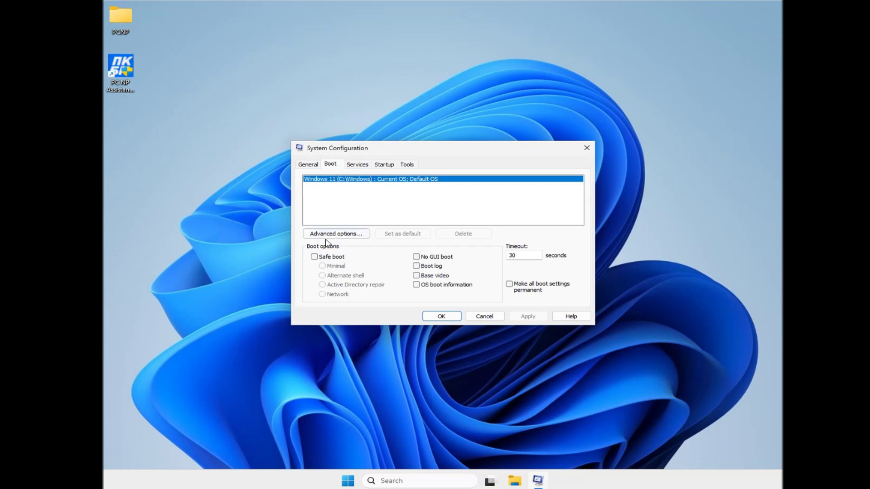
pyautogui.click(338, 257)
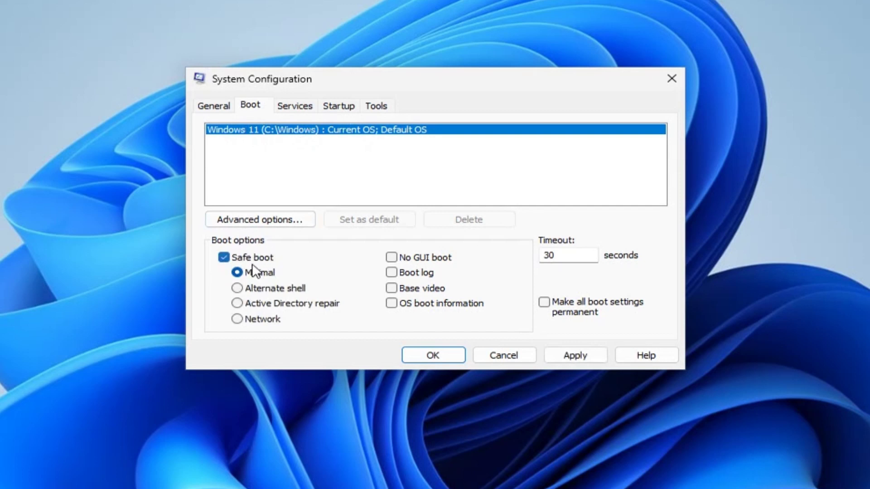
pyautogui.click(444, 362)
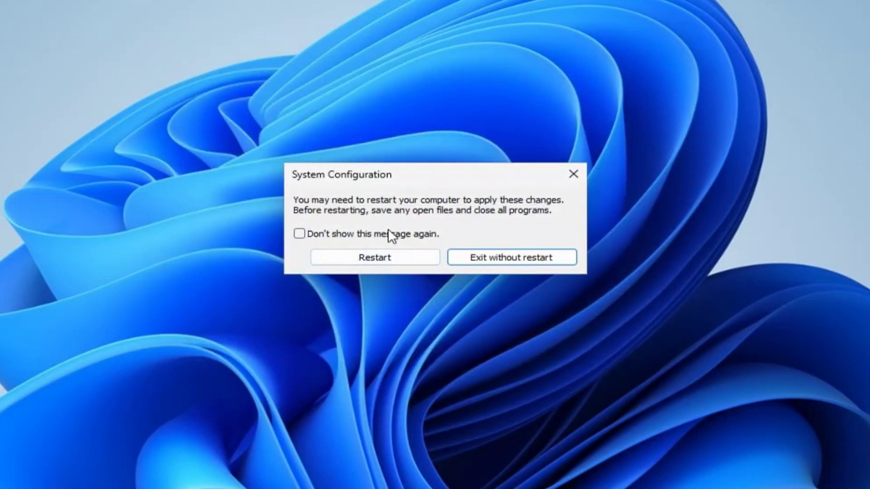
pyautogui.click(369, 259)
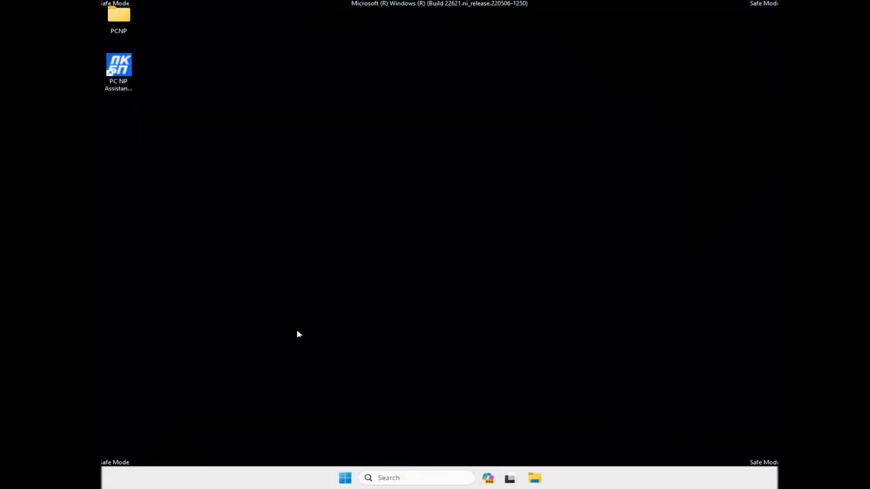
# From Safe Mode, reopen System Configuration and clear the Safe boot option.
pyautogui.click(350, 479)
pyautogui.write('mms')
pyautogui.press('BackSpace')
pyautogui.press('BackSpace')
pyautogui.write('s')
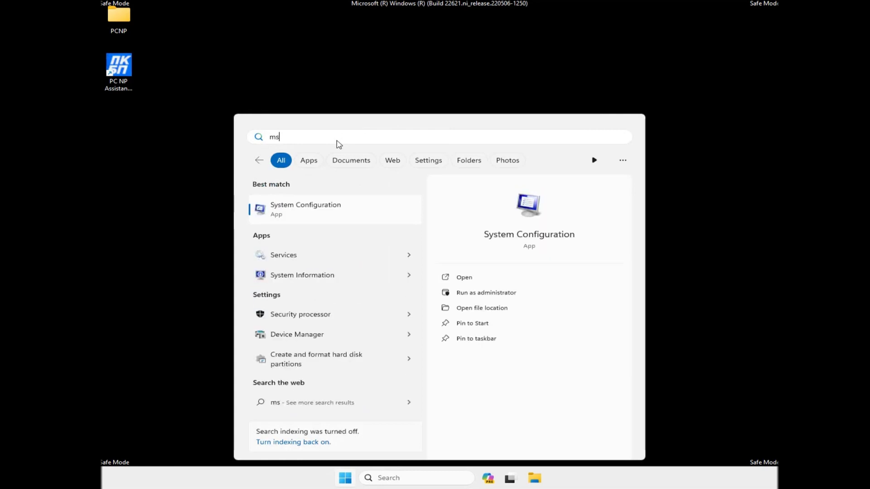
pyautogui.click(310, 206)
pyautogui.click(312, 255)
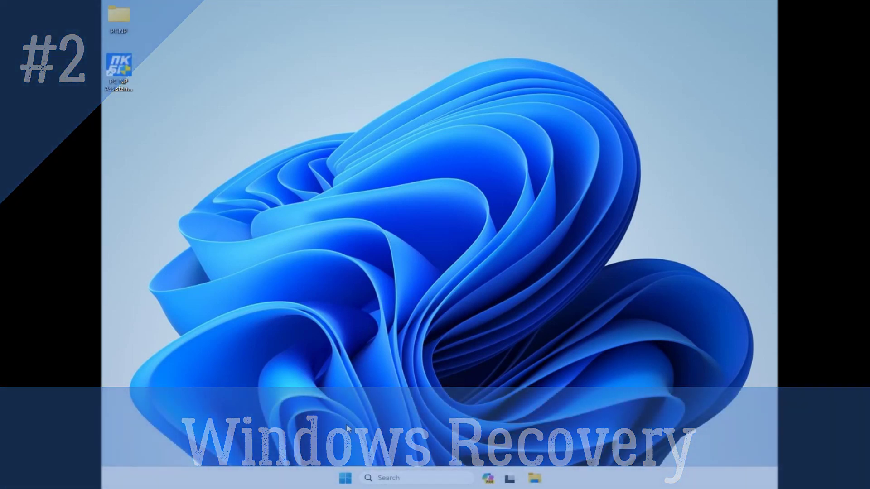
# Restart via Troubleshoot > Advanced options > Startup Settings to reach the numbered Safe Mode list.
pyautogui.click(345, 478)
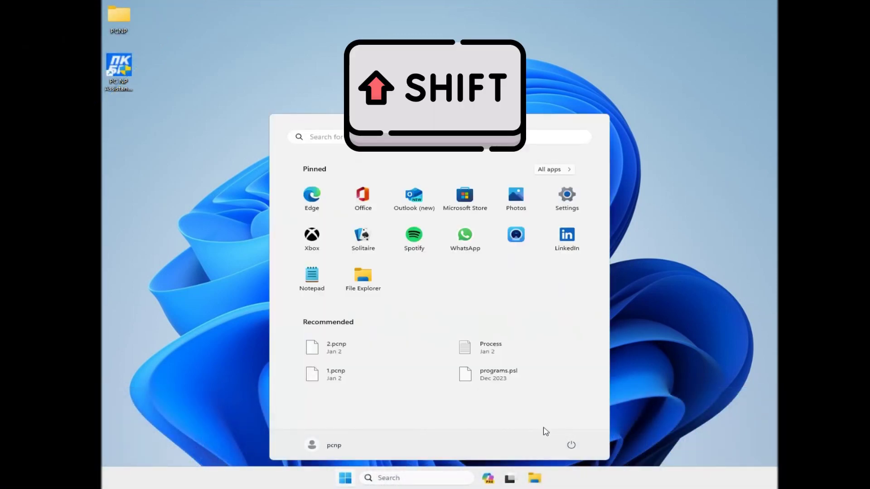
pyautogui.click(577, 450)
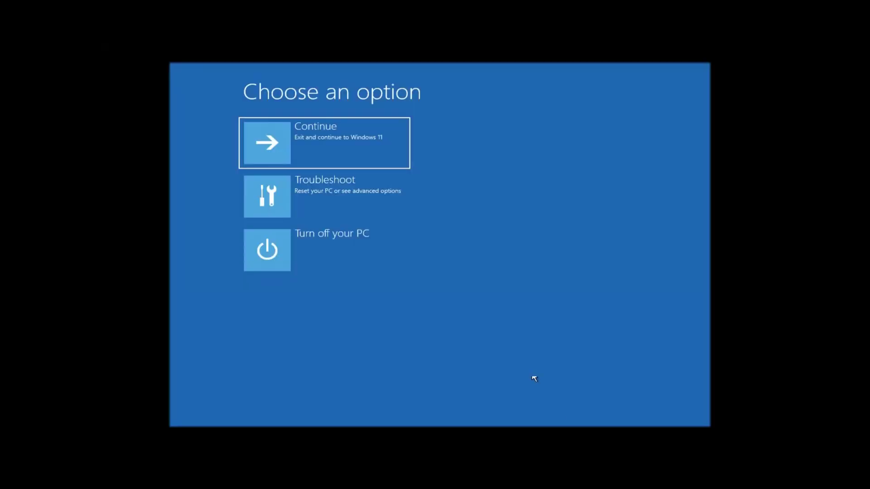
pyautogui.click(320, 195)
pyautogui.click(358, 202)
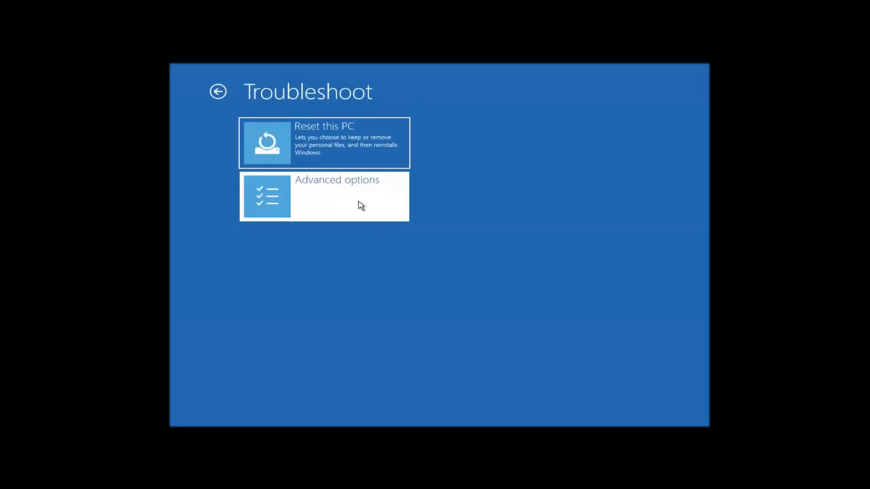
pyautogui.click(322, 194)
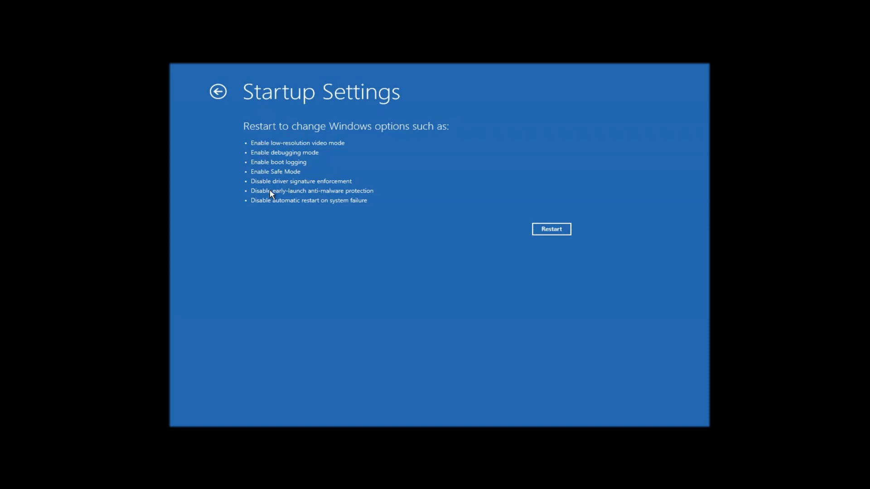
pyautogui.click(552, 229)
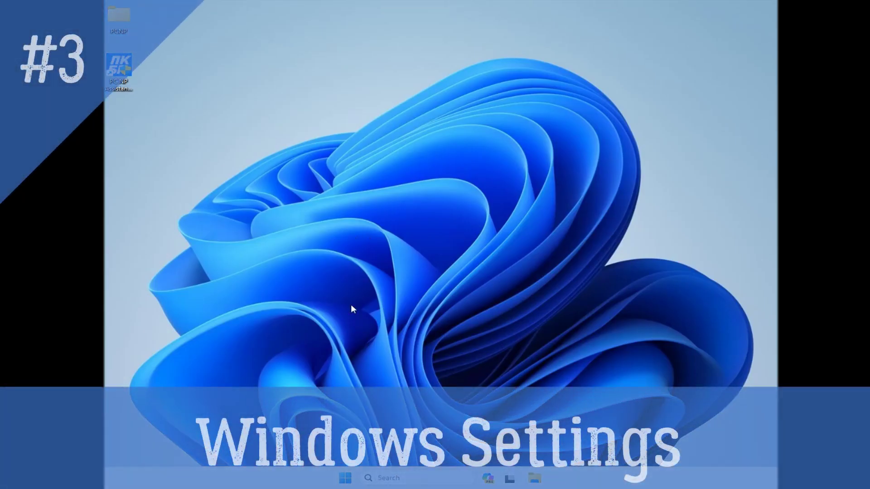
# Use Advanced startup under Settings > System > Recovery to restart the PC.
pyautogui.press('super')
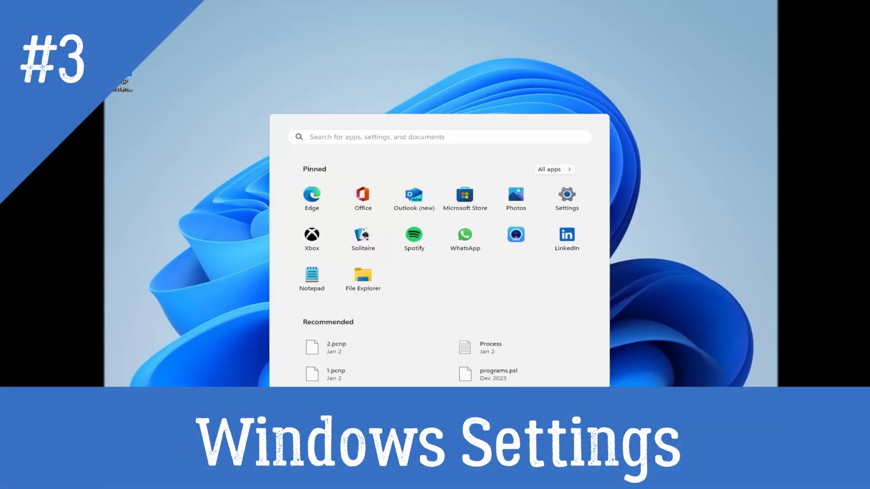
pyautogui.click(567, 203)
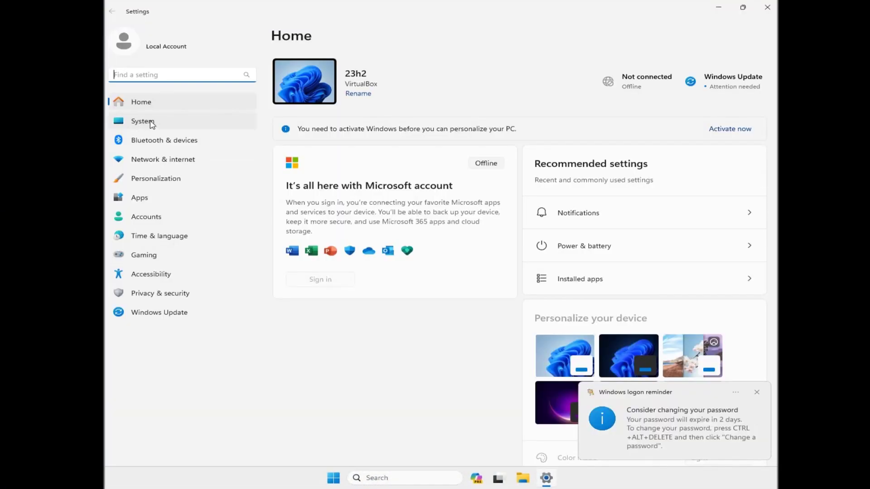
pyautogui.click(151, 125)
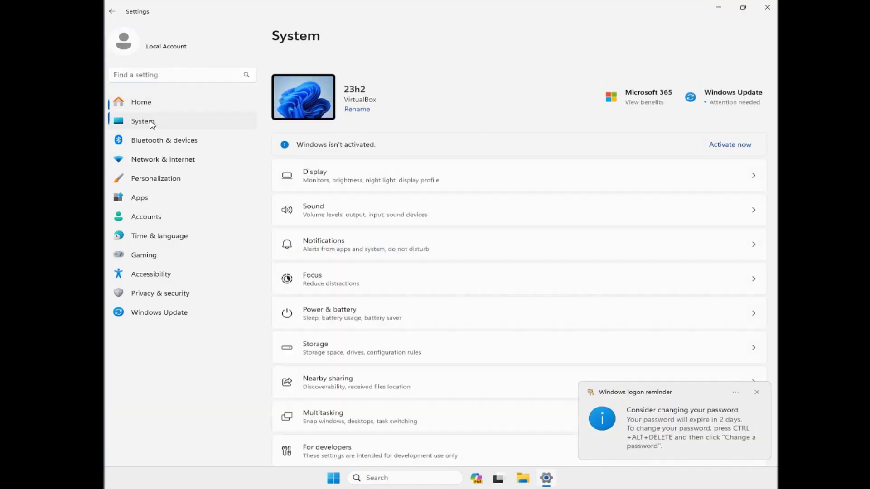
pyautogui.scroll(-5, 352, 265)
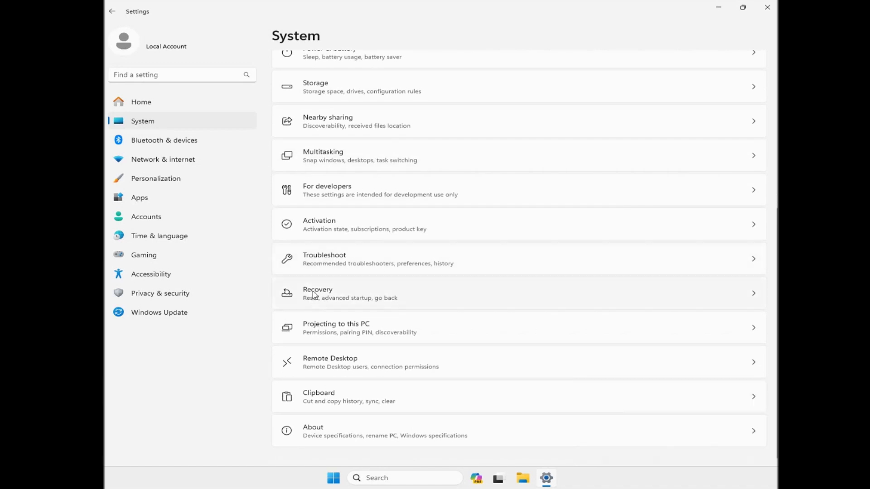
pyautogui.click(330, 295)
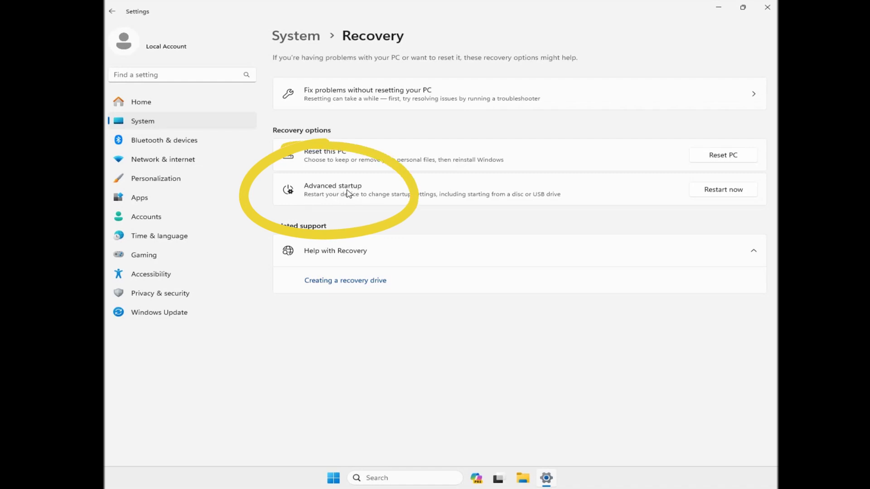
pyautogui.click(714, 191)
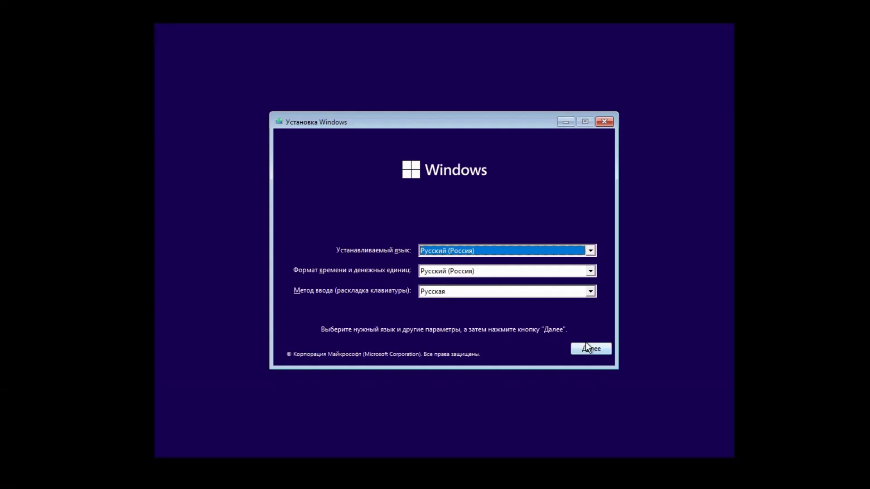
# Accept Windows Setup's Russian language and keyboard settings with Далее.
pyautogui.click(586, 344)
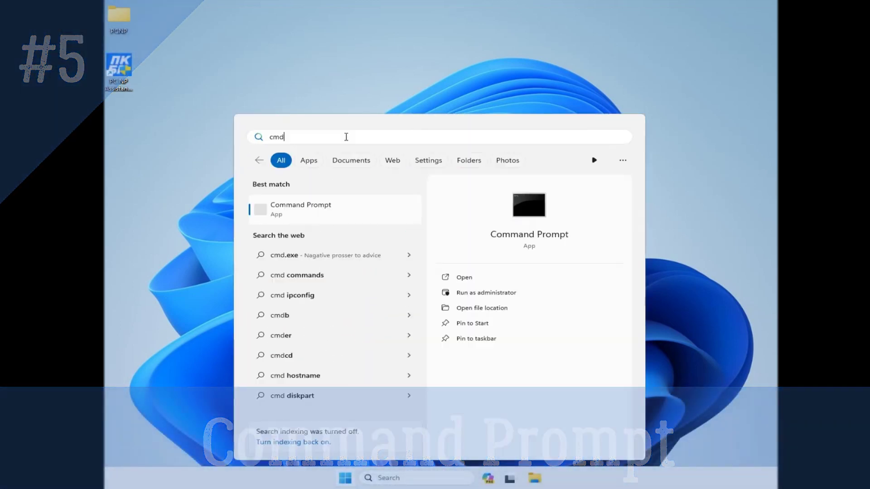
# Run 'bcdedit /set {current} safeboot minimal' in an elevated Command Prompt.
pyautogui.click(468, 291)
pyautogui.click(394, 317)
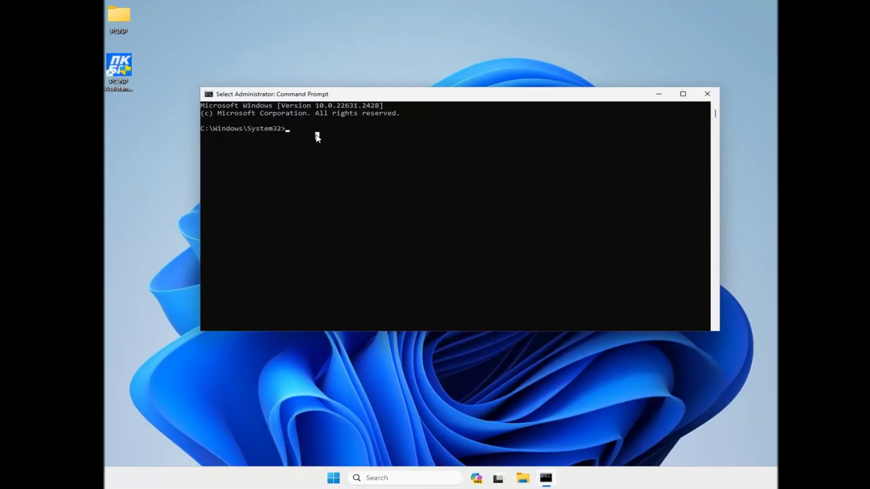
pyautogui.rightClick(317, 136)
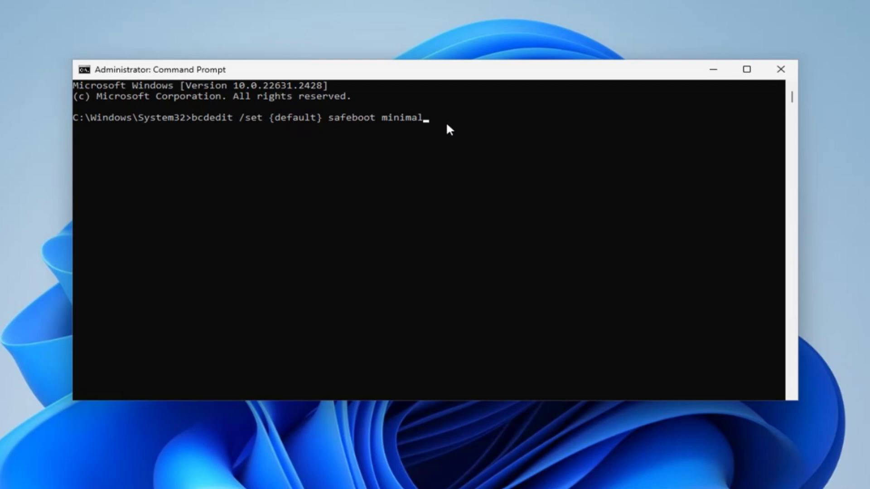
pyautogui.press('Left')
pyautogui.press('Left')
pyautogui.press('Left')
pyautogui.press('Left')
pyautogui.press('Left')
pyautogui.press('Left')
pyautogui.press('Left')
pyautogui.press('Left')
pyautogui.press('Left')
pyautogui.press('Left')
pyautogui.press('Left')
pyautogui.press('Left')
pyautogui.press('Left')
pyautogui.press('Left')
pyautogui.press('Left')
pyautogui.press('Left')
pyautogui.press('Left')
pyautogui.press('Left')
pyautogui.press('BackSpace')
pyautogui.press('BackSpace')
pyautogui.press('BackSpace')
pyautogui.press('BackSpace')
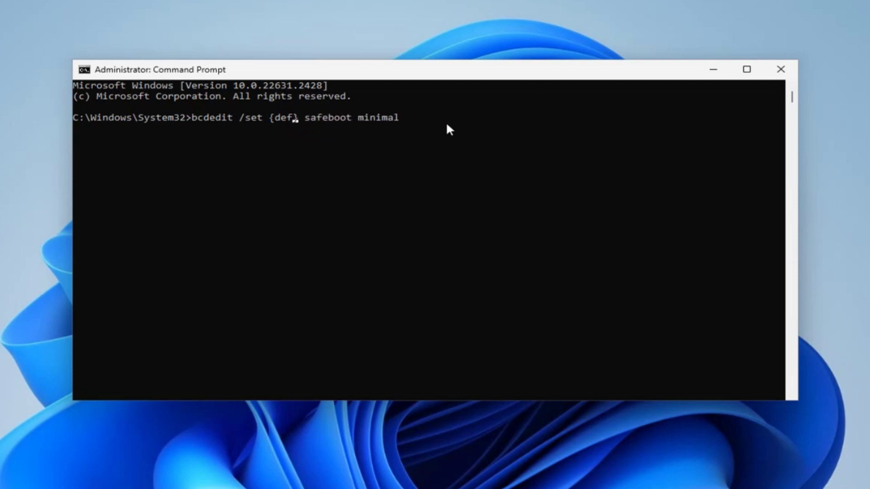
pyautogui.press('BackSpace')
pyautogui.press('BackSpace')
pyautogui.press('BackSpace')
pyautogui.write('current')
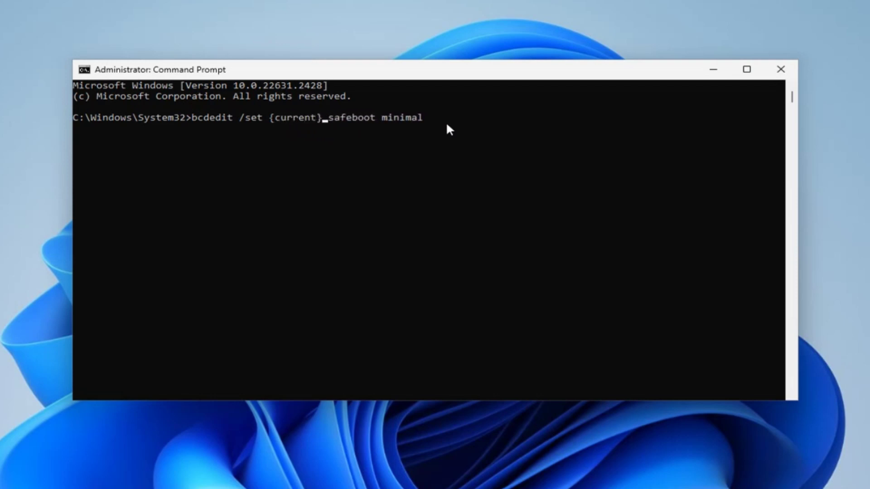
pyautogui.press('Return')
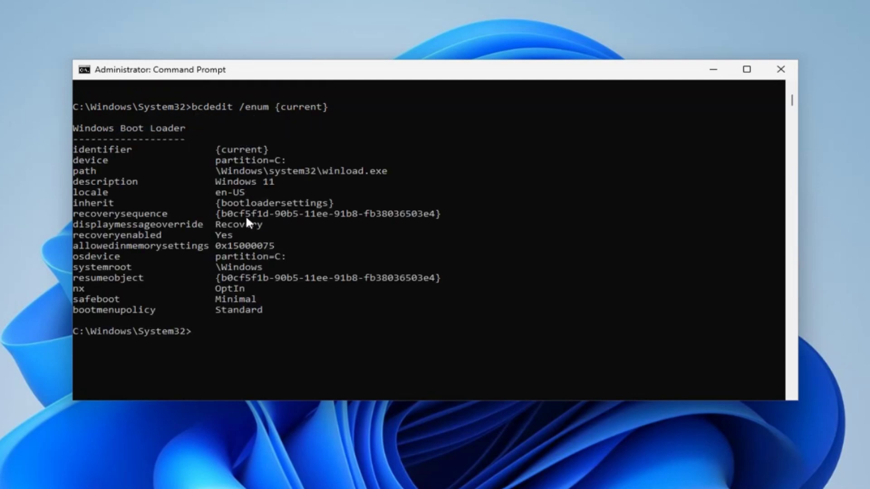
# After checking the safeboot Minimal entry, run 'bcdedit /deletevalue {current} safeboot'.
pyautogui.moveTo(72, 299); pyautogui.dragTo(257, 302)
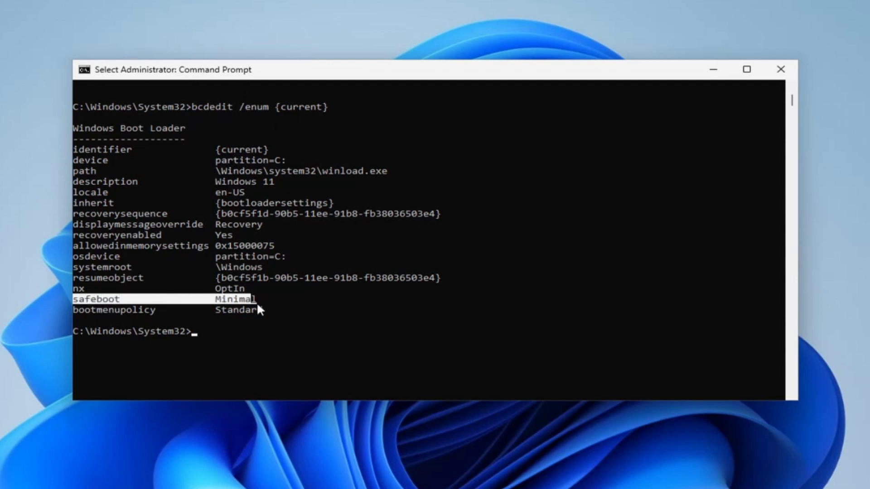
pyautogui.click(290, 300)
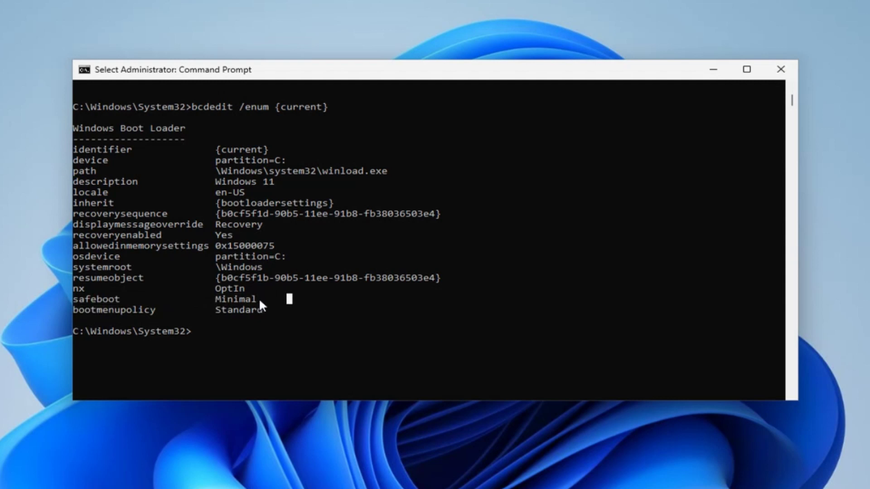
pyautogui.click(213, 333)
pyautogui.rightClick(410, 270)
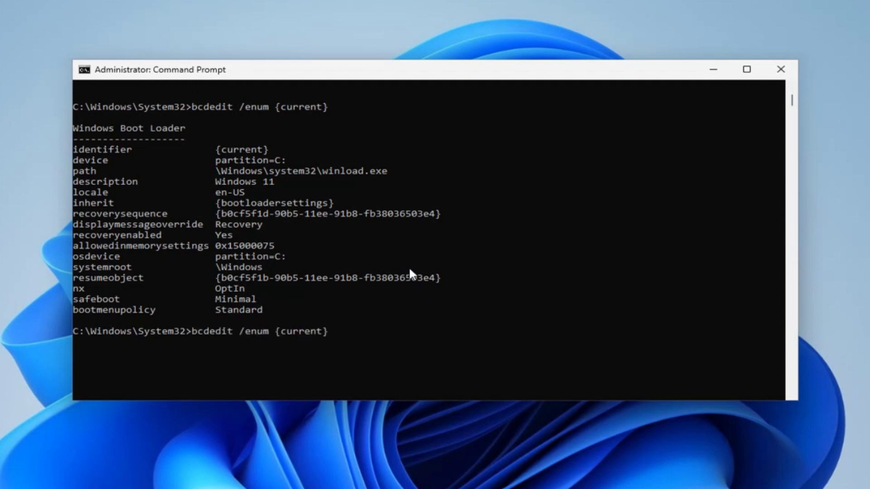
pyautogui.press('Escape')
pyautogui.rightClick(410, 270)
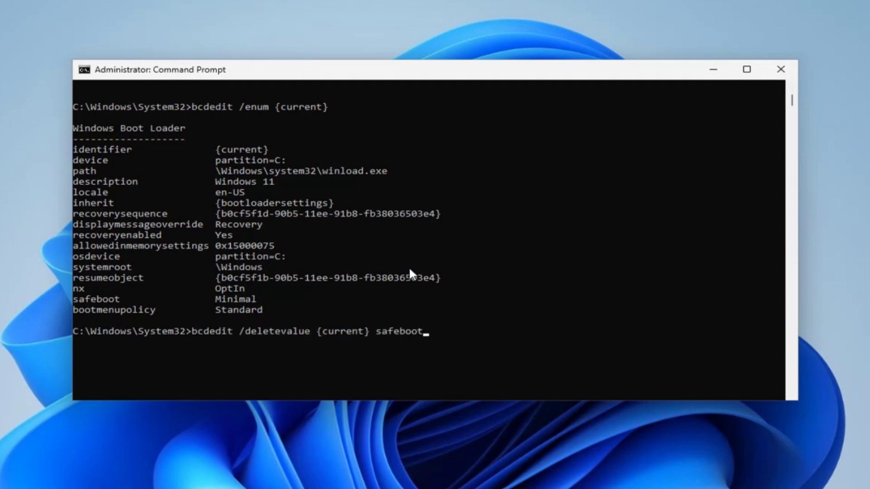
pyautogui.press('Left')
pyautogui.press('Left')
pyautogui.press('Left')
pyautogui.press('Left')
pyautogui.press('Left')
pyautogui.press('Left')
pyautogui.press('Left')
pyautogui.press('Left')
pyautogui.press('Left')
pyautogui.press('Left')
pyautogui.press('Left')
pyautogui.press('Left')
pyautogui.press('Left')
pyautogui.press('Left')
pyautogui.press('Right')
pyautogui.press('Right')
pyautogui.press('Right')
pyautogui.press('Right')
pyautogui.press('Right')
pyautogui.press('Right')
pyautogui.press('Right')
pyautogui.press('Right')
pyautogui.press('Right')
pyautogui.press('Right')
pyautogui.press('Right')
pyautogui.press('Right')
pyautogui.press('Right')
pyautogui.press('Right')
pyautogui.press('Return')
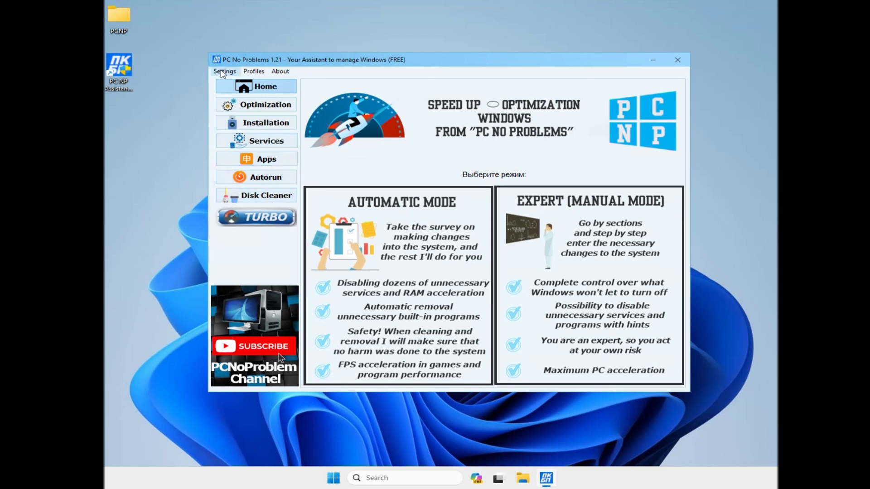
# Pick Enter in Safe mode from PC No Problems' Settings, decline the reboot, then reopen Settings.
pyautogui.click(222, 72)
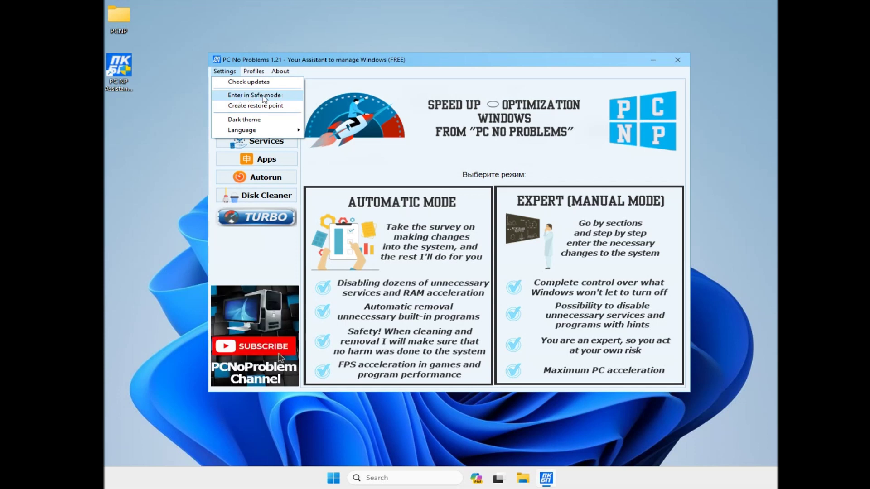
pyautogui.click(265, 98)
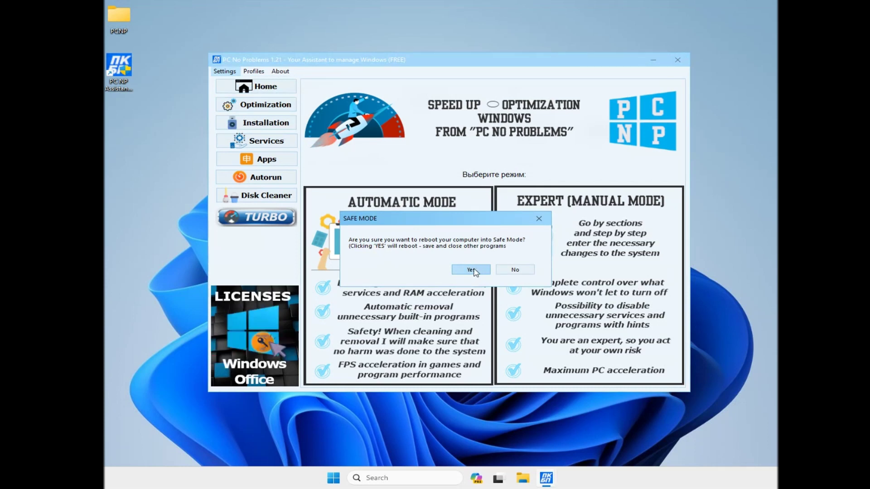
pyautogui.click(504, 271)
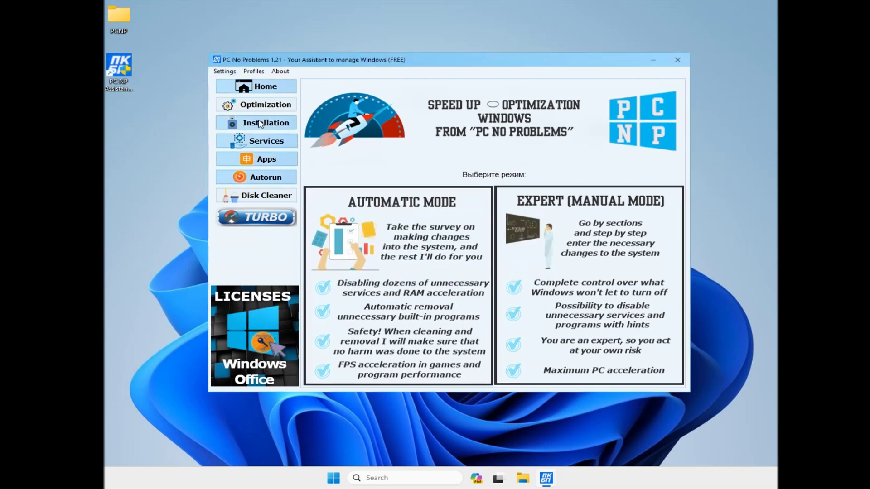
pyautogui.click(224, 71)
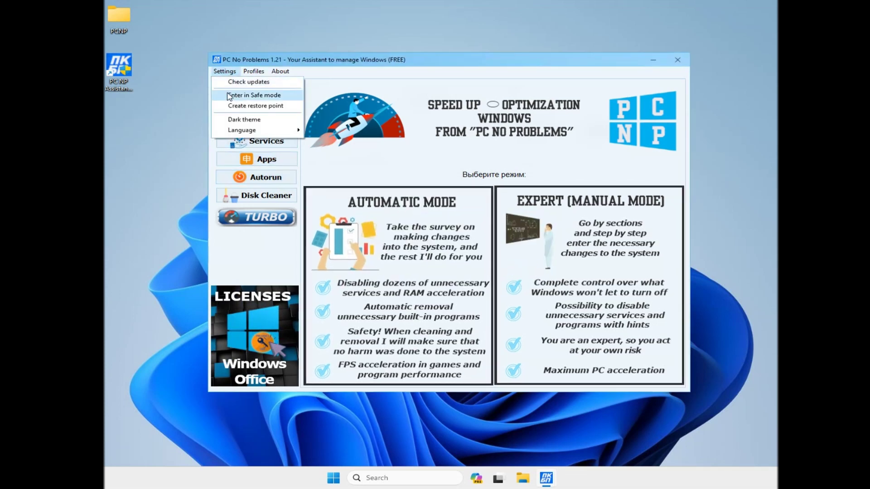